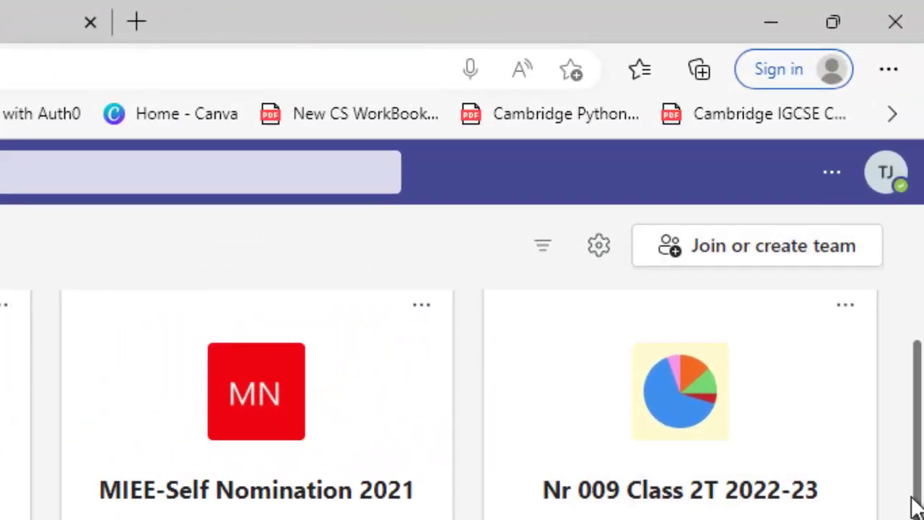
# - Open the Grade 7T/C team and start adding a new channel to it
pyautogui.scroll(-3, 920, 498)
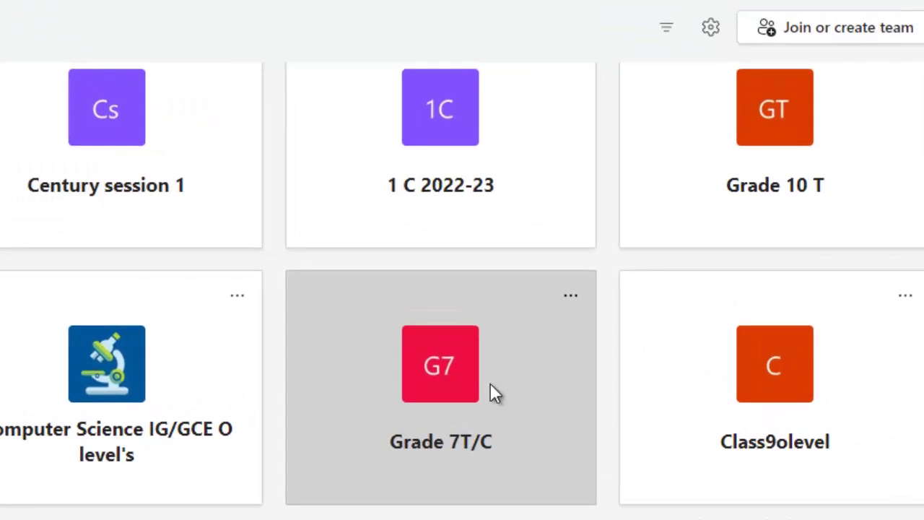
pyautogui.click(625, 362)
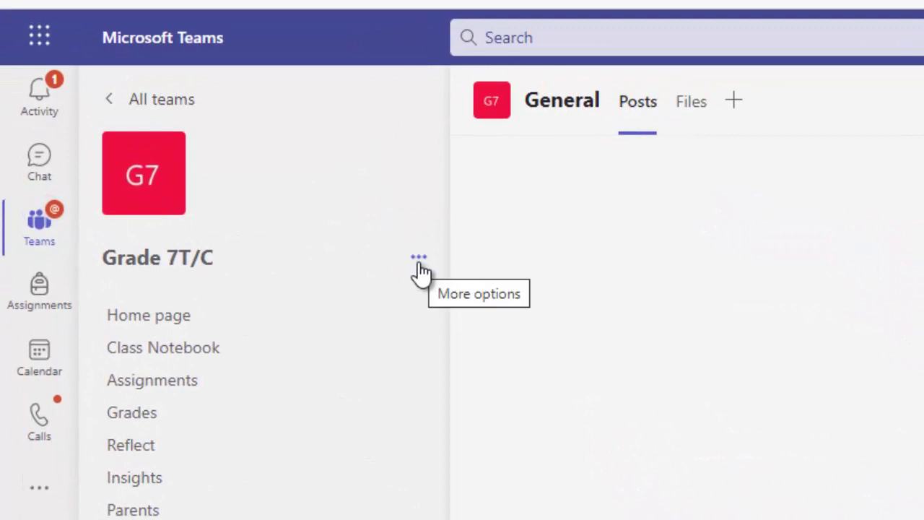
pyautogui.click(420, 261)
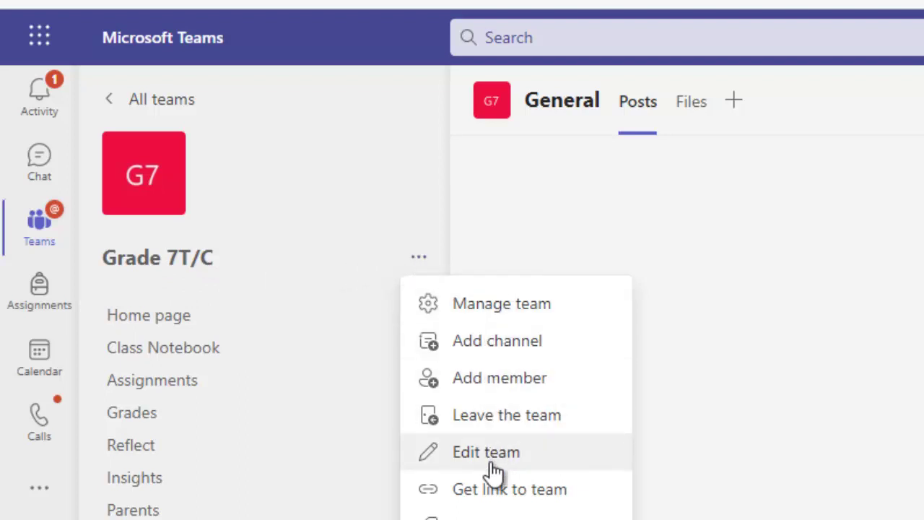
pyautogui.click(488, 351)
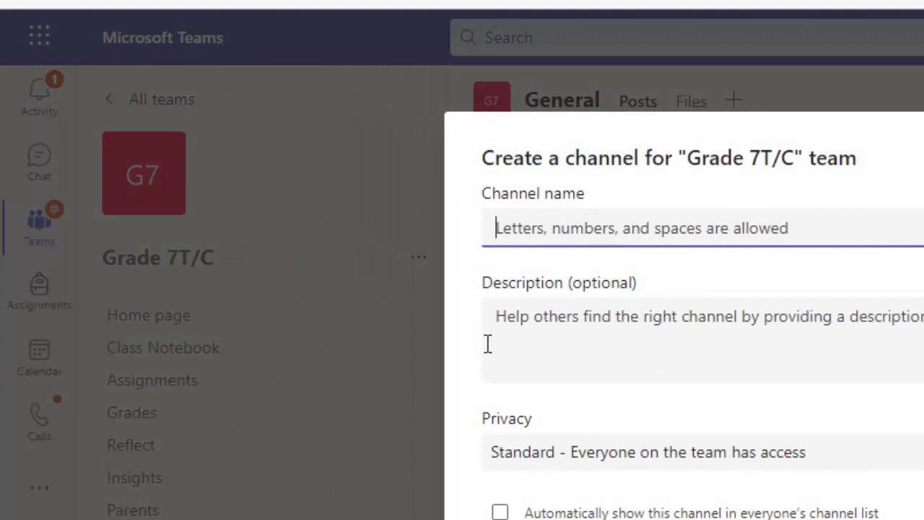
# - Create the channel under the name Computing-7T and C, set to show automatically in everyone's channel list
pyautogui.write('N')
pyautogui.press('BackSpace')
pyautogui.write('comp')
pyautogui.press('BackSpace')
pyautogui.press('BackSpace')
pyautogui.press('BackSpace')
pyautogui.press('BackSpace')
pyautogui.write('Com')
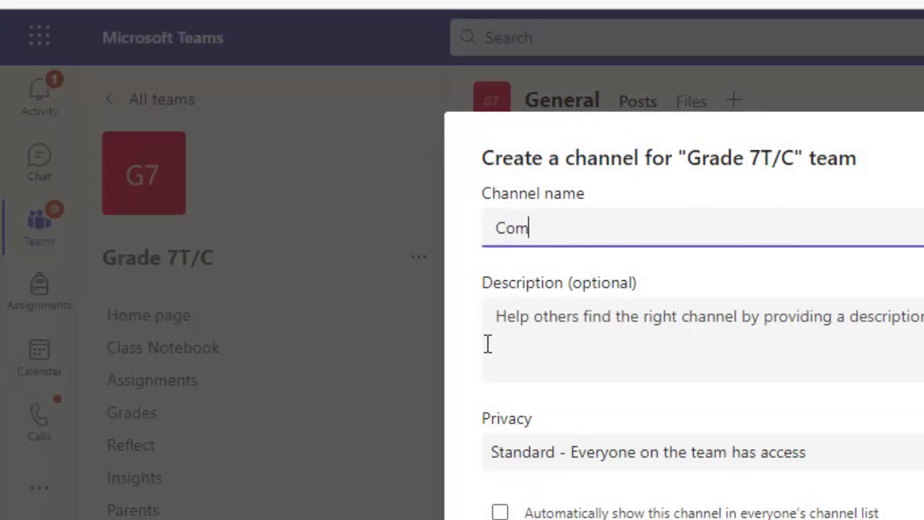
pyautogui.write('puting')
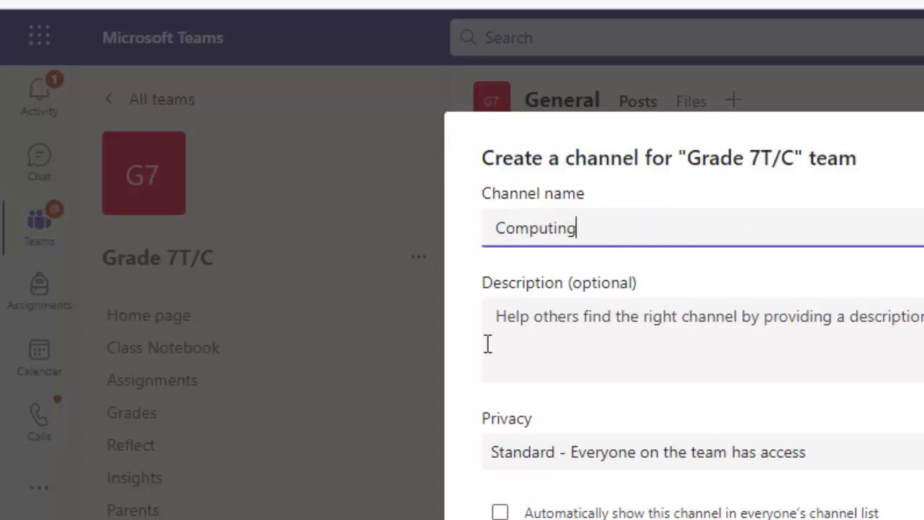
pyautogui.write('-&')
pyautogui.press('BackSpace')
pyautogui.write('7T /C')
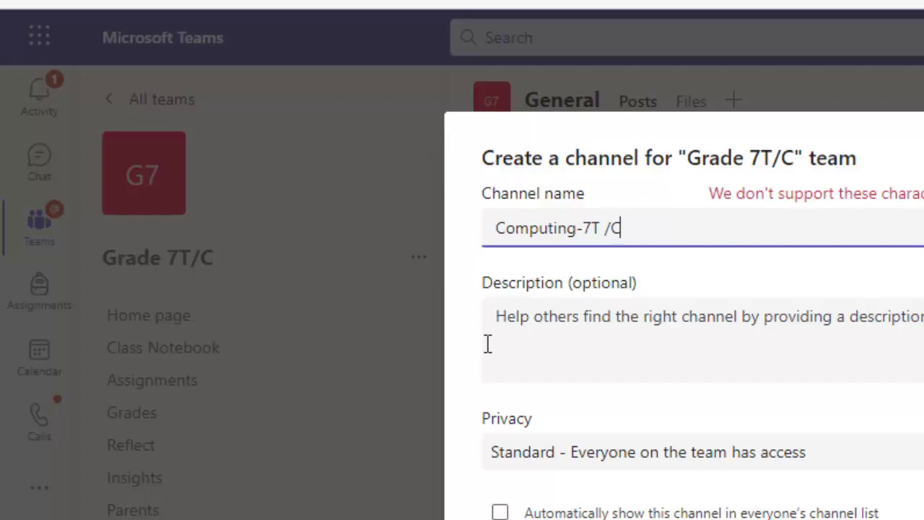
pyautogui.press('BackSpace')
pyautogui.press('BackSpace')
pyautogui.press('BackSpace')
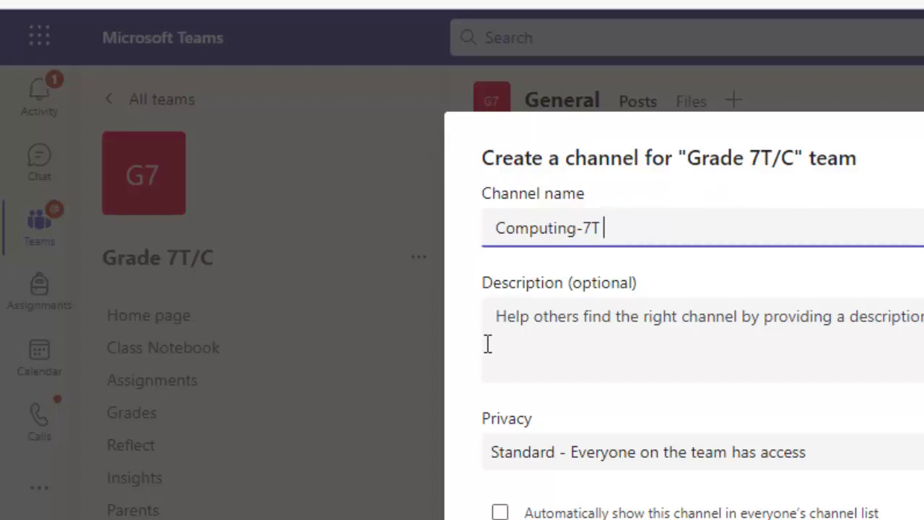
pyautogui.write('C')
pyautogui.press('BackSpace')
pyautogui.write('and C')
pyautogui.click(561, 513)
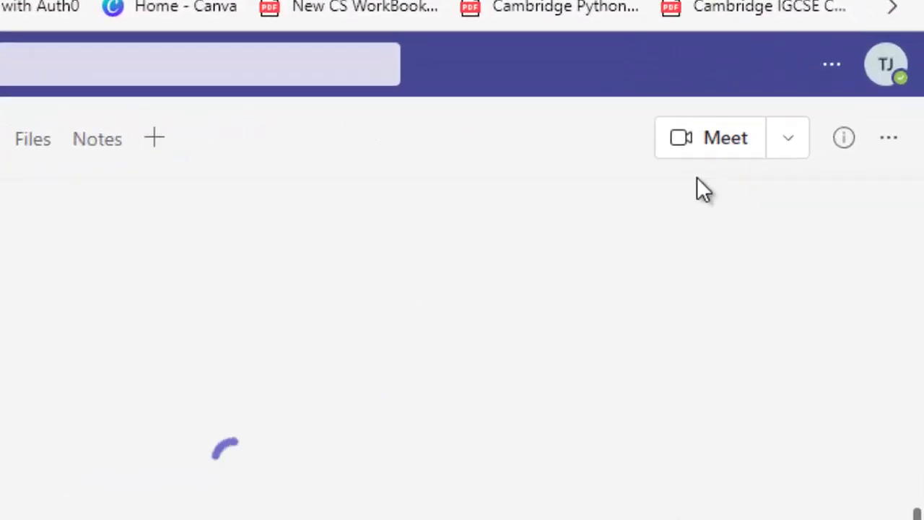
# - Start scheduling a meeting in the Computing-7T and C channel and title it Computing-Friday Class 7T
pyautogui.click(770, 148)
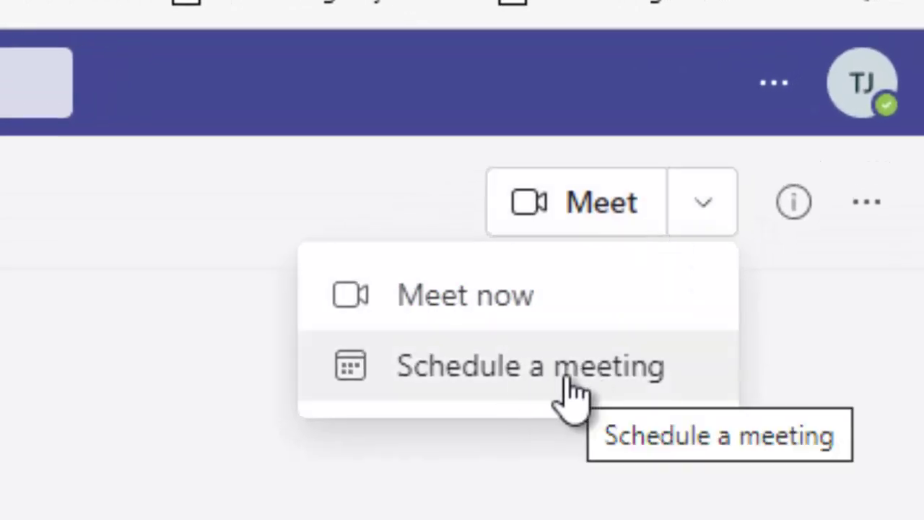
pyautogui.click(567, 382)
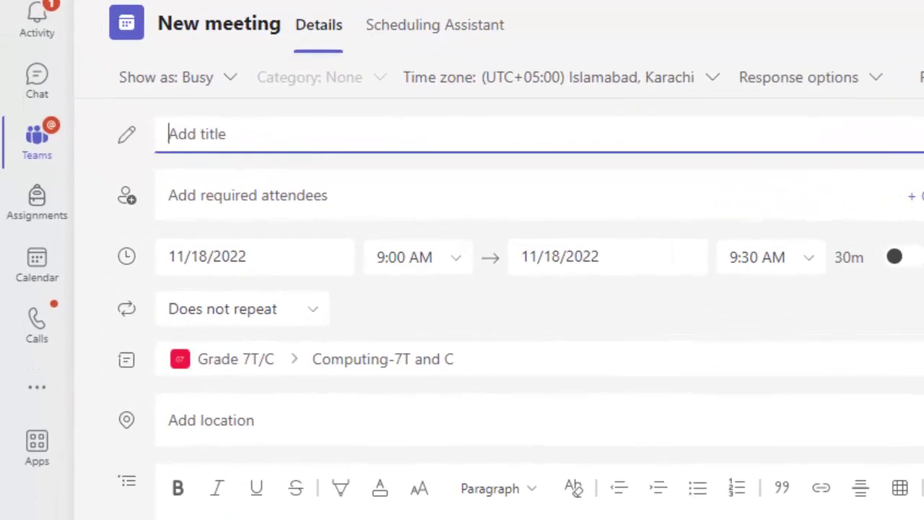
pyautogui.write('Computing')
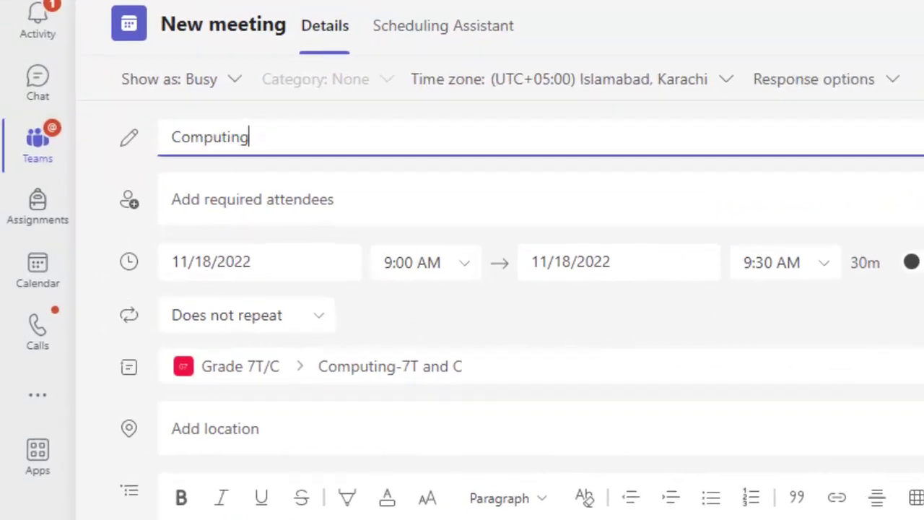
pyautogui.write('-Frida')
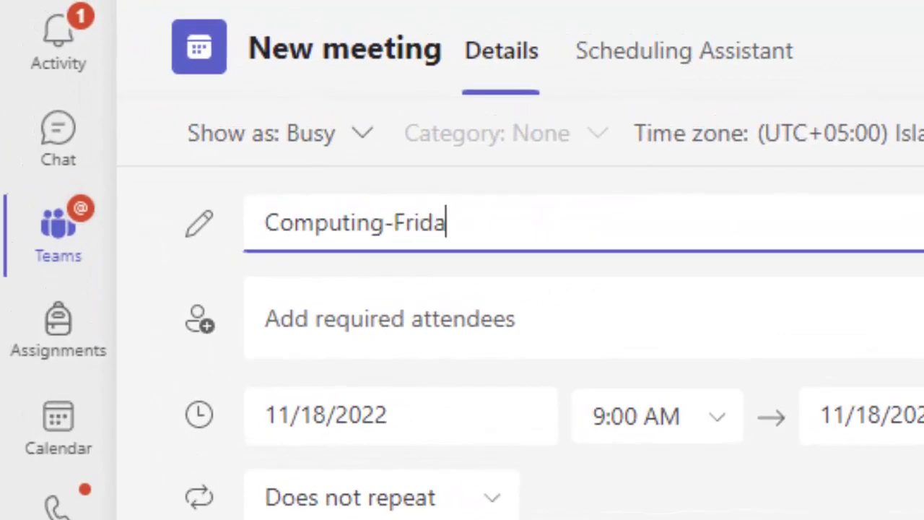
pyautogui.write('y Class ')
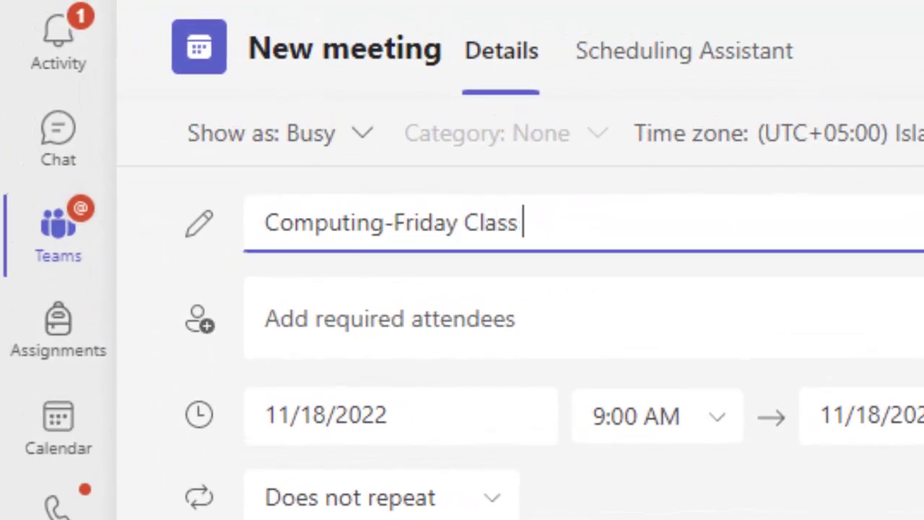
pyautogui.write('7T')
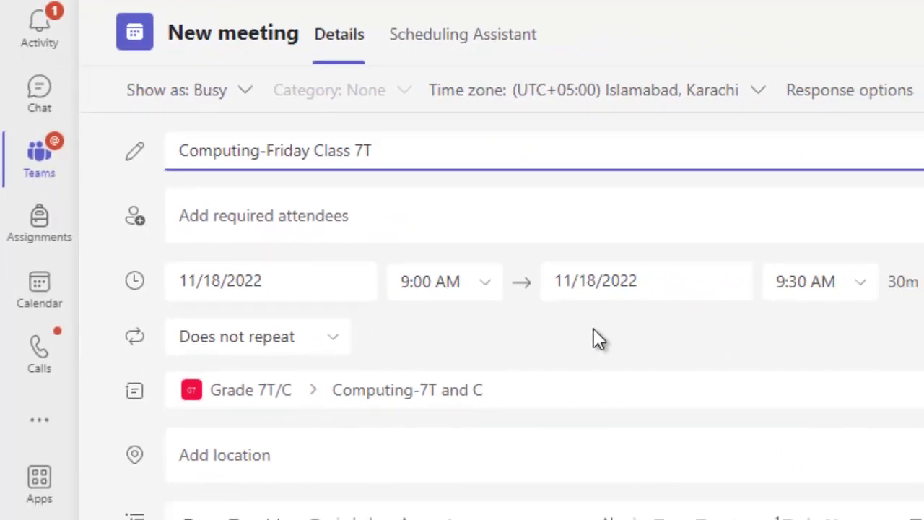
# - Set the meeting's start time to 9:25 AM
pyautogui.click(426, 281)
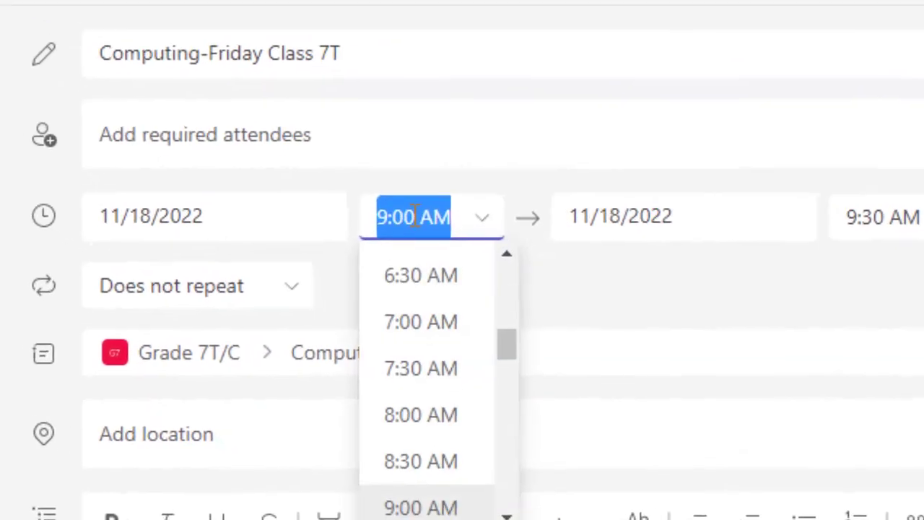
pyautogui.click(415, 216)
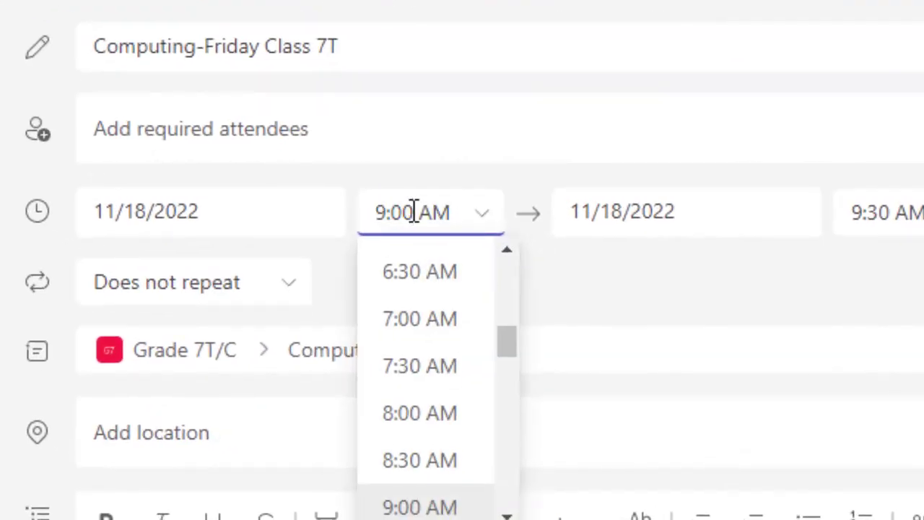
pyautogui.press('BackSpace')
pyautogui.press('BackSpace')
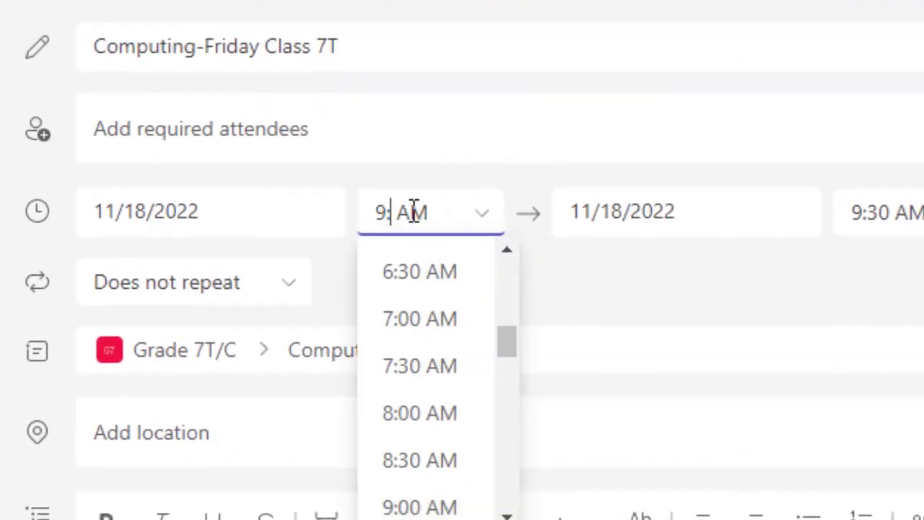
pyautogui.write('25')
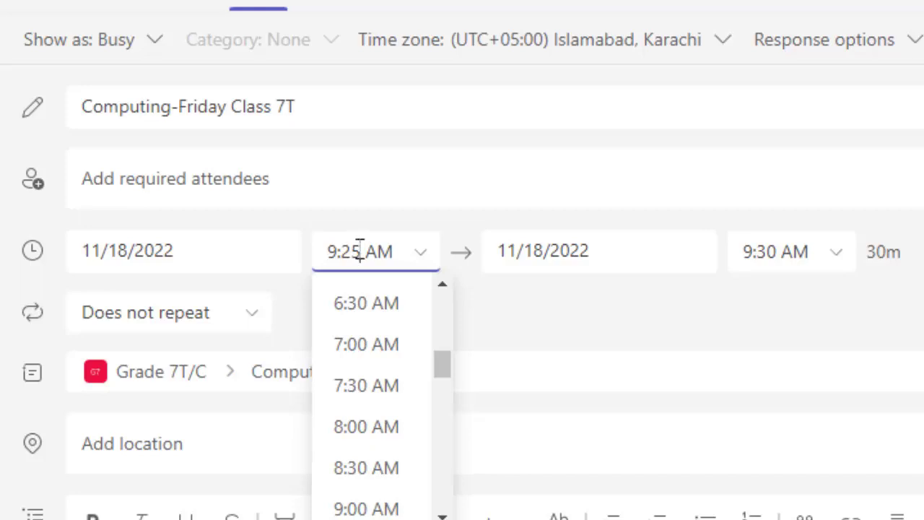
# - Set the meeting's end time to 10:10 AM
pyautogui.click(756, 253)
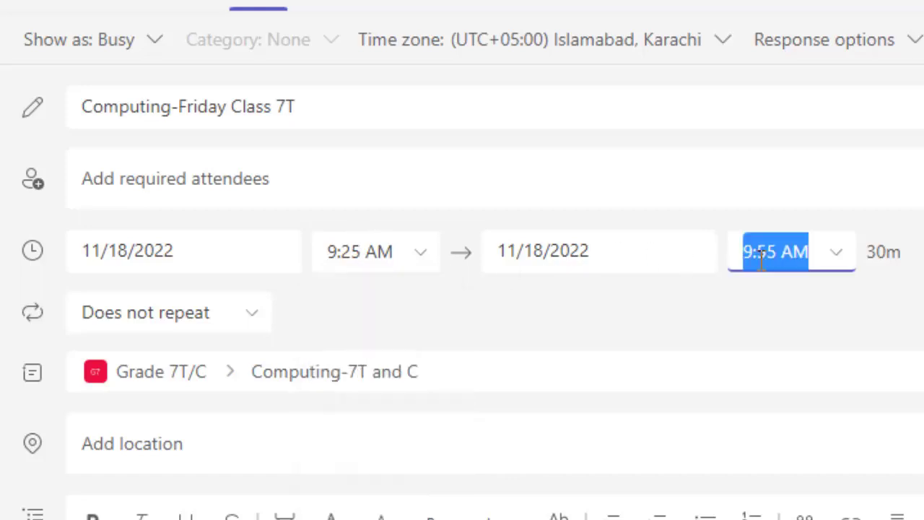
pyautogui.press('BackSpace')
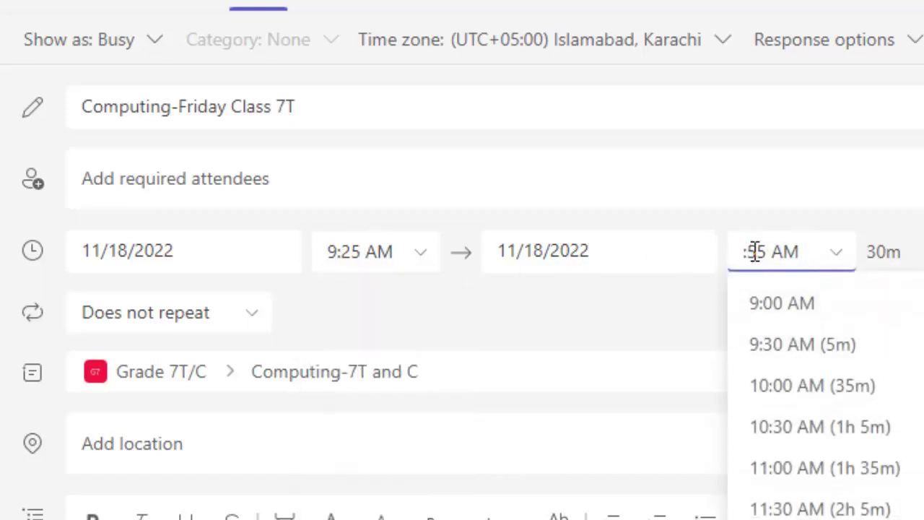
pyautogui.write('10')
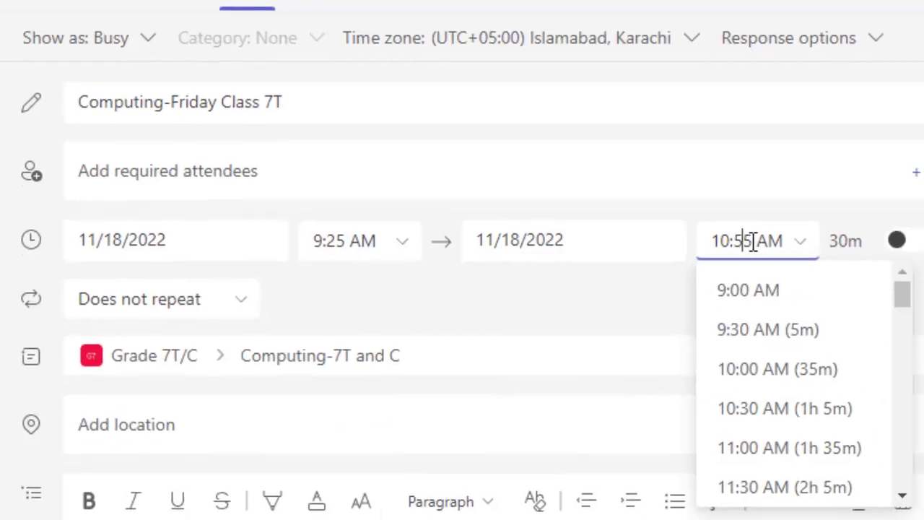
pyautogui.press('BackSpace')
pyautogui.press('BackSpace')
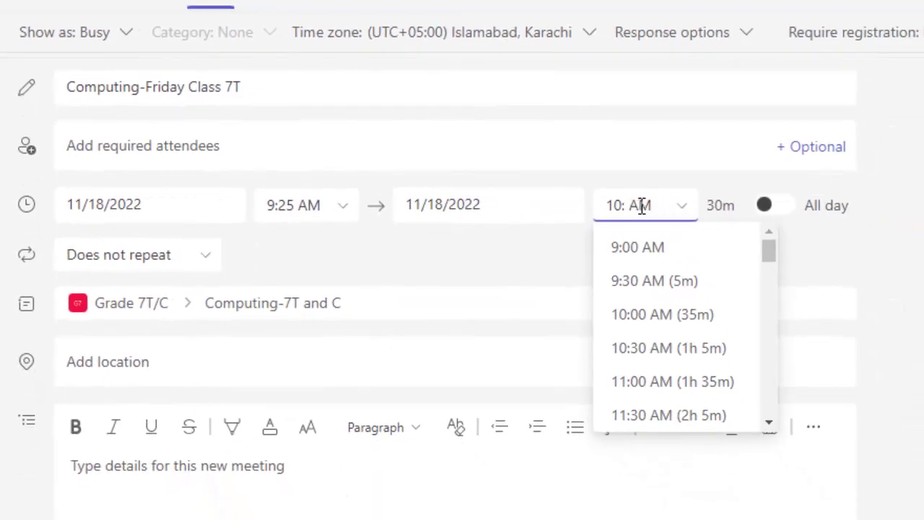
pyautogui.write('10')
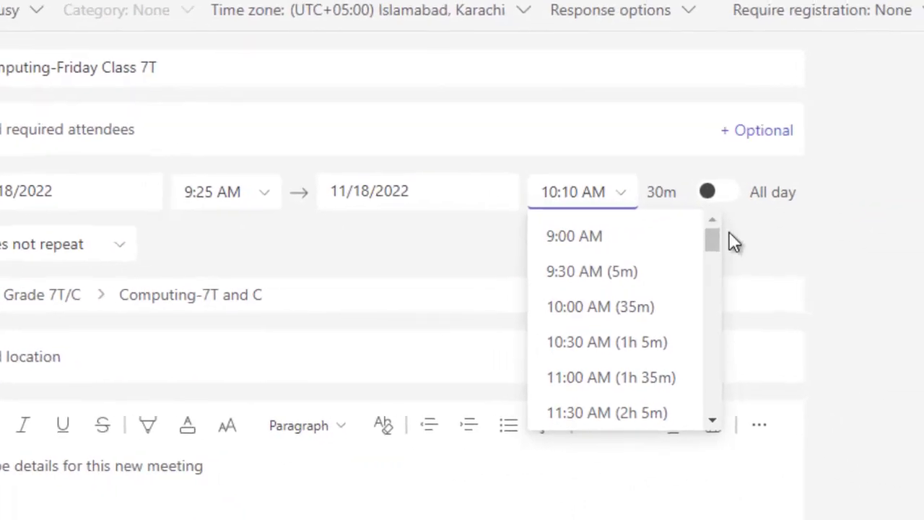
pyautogui.click(911, 270)
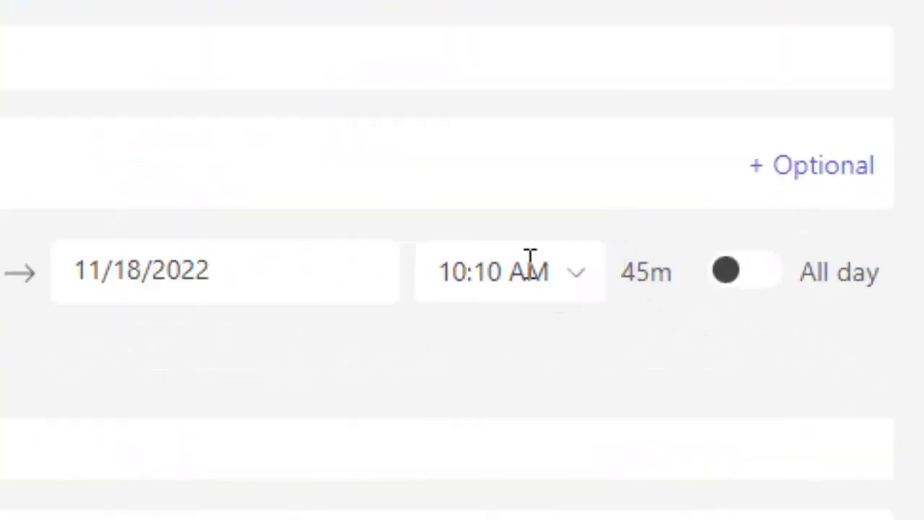
# - Set the meeting's end time to 10:45 AM
pyautogui.click(505, 270)
pyautogui.click(505, 270)
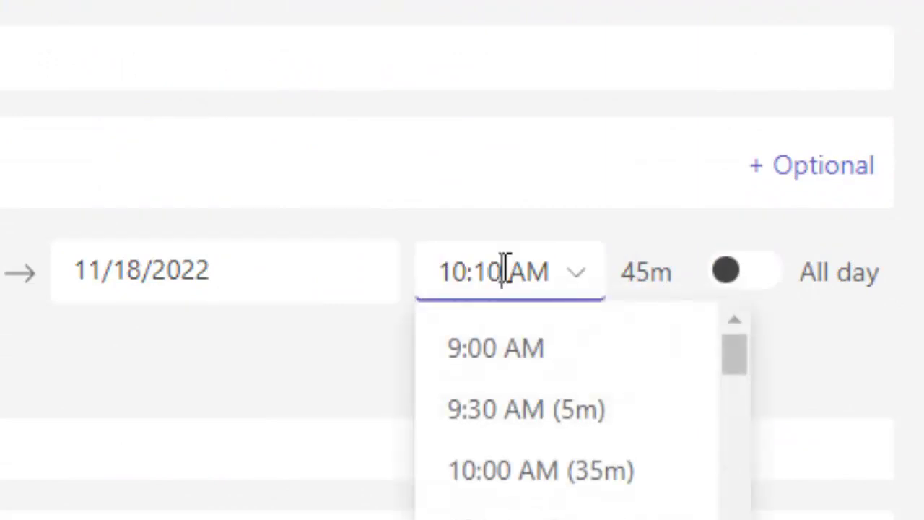
pyautogui.press('BackSpace')
pyautogui.press('BackSpace')
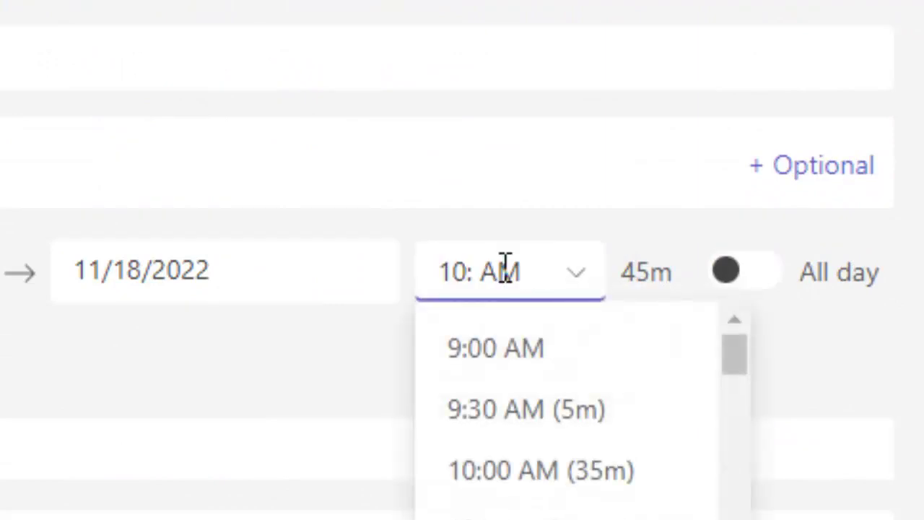
pyautogui.write('45')
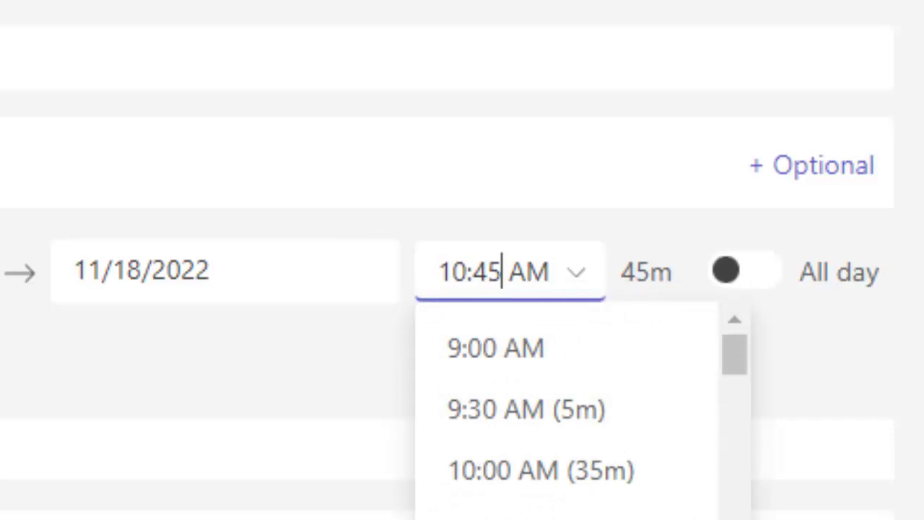
pyautogui.press('Return')
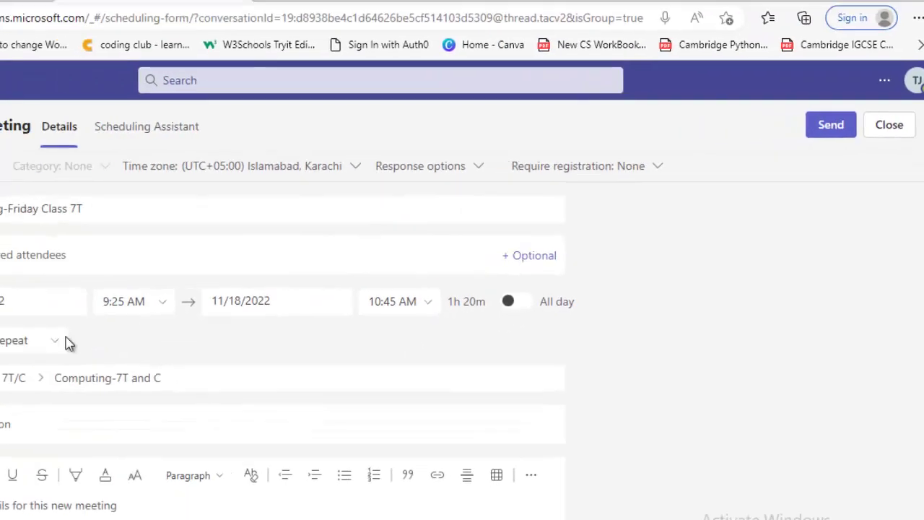
# - Review the repeat options, keep the meeting on Does not repeat, and send it to the channel
pyautogui.click(227, 301)
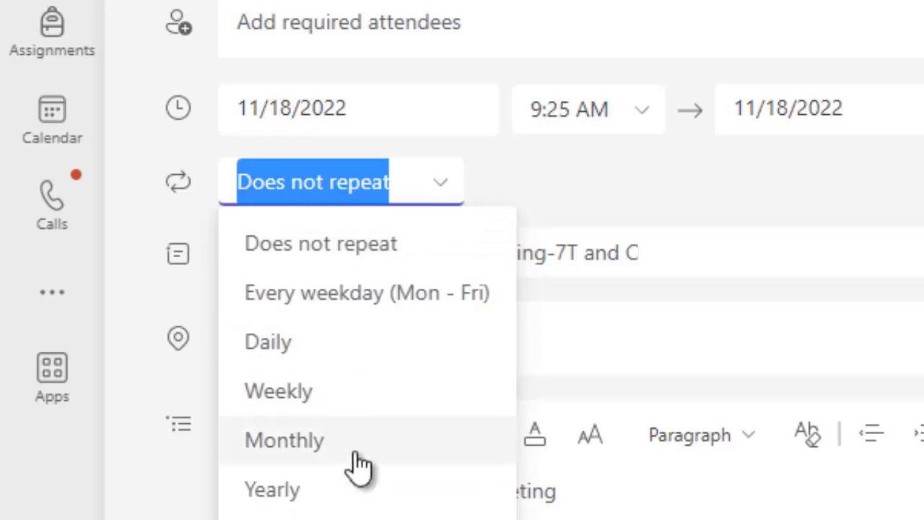
pyautogui.press('Escape')
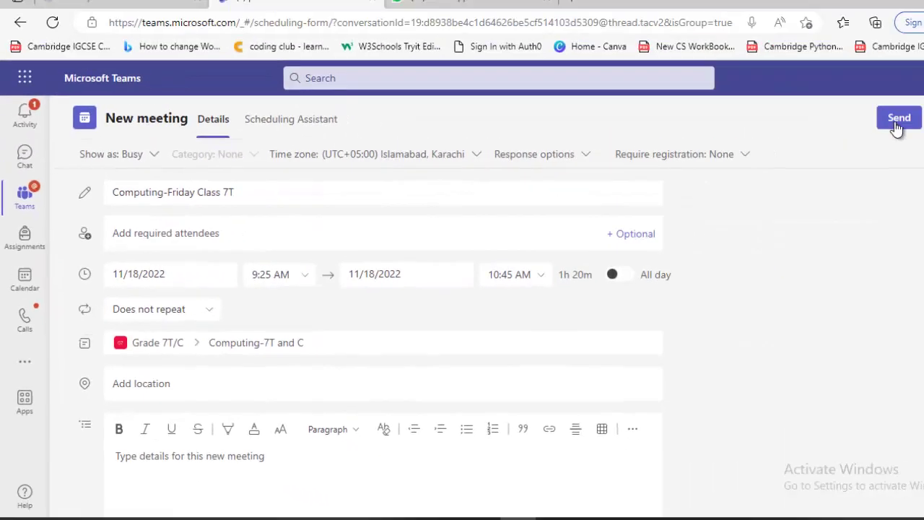
pyautogui.click(897, 120)
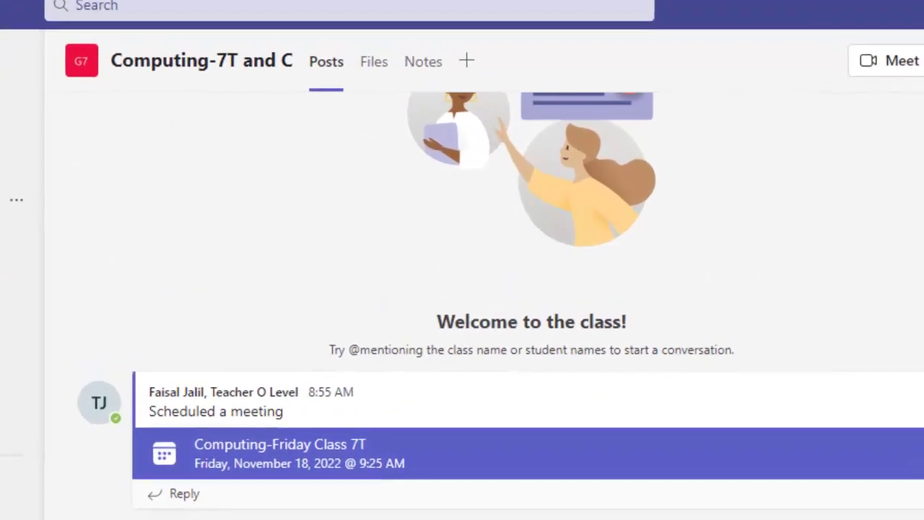